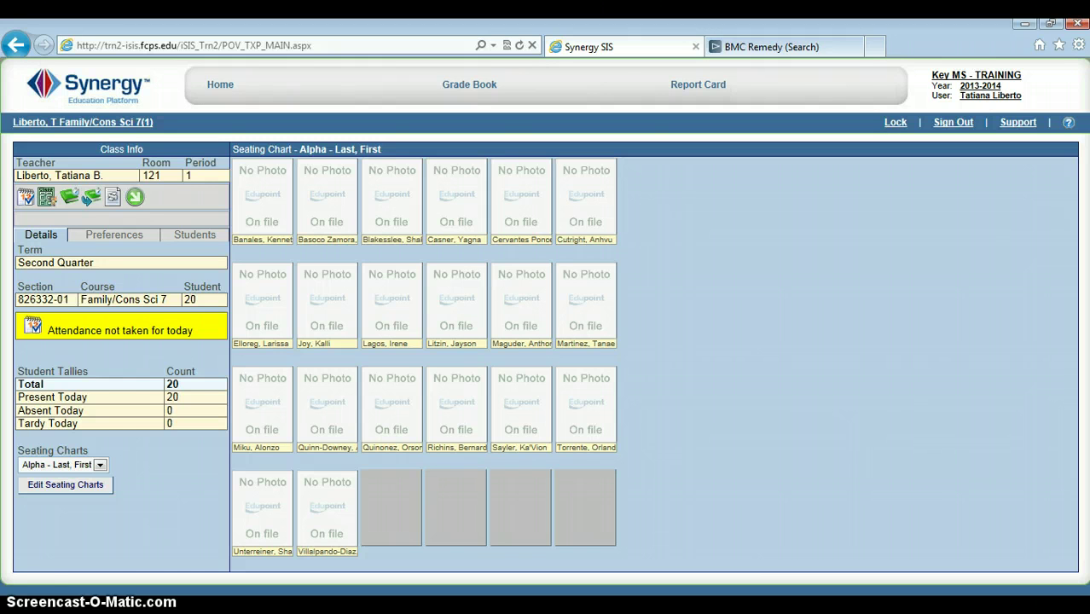
In seating chart Preferences, set Student Name Format to First Last (Mary Jones).
{"action": "left_click", "coordinate": [119, 236]}
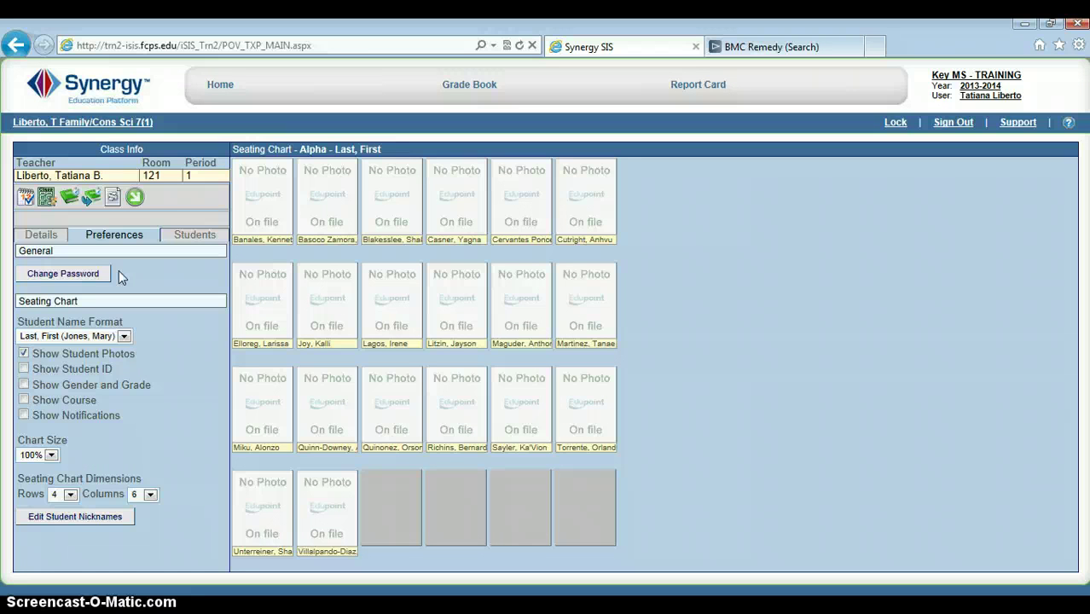
{"action": "left_click", "coordinate": [125, 339]}
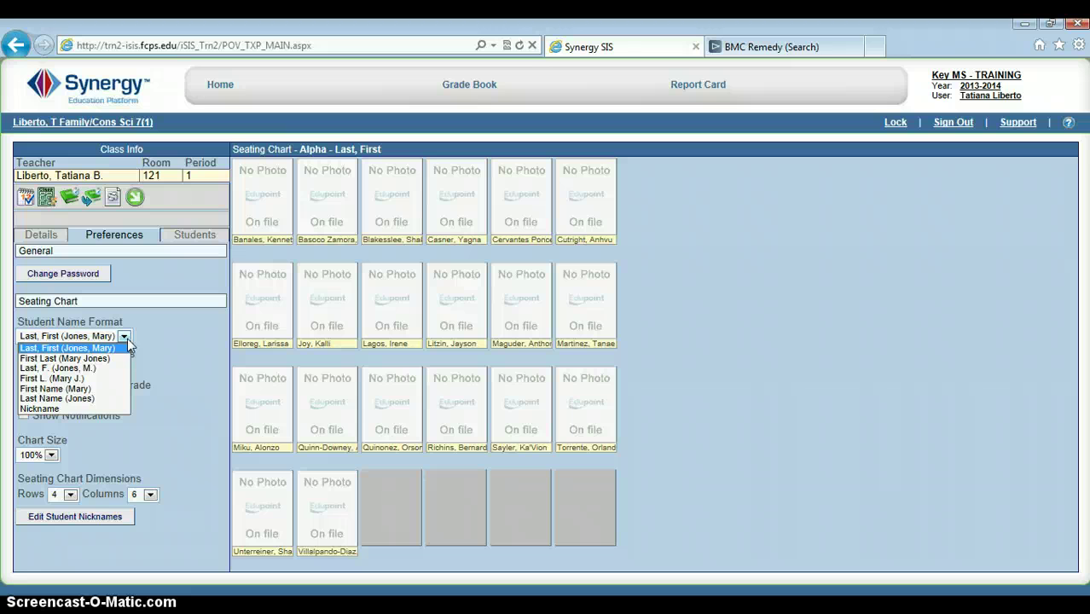
{"action": "left_click_drag", "start_coordinate": [128, 343], "coordinate": [108, 356]}
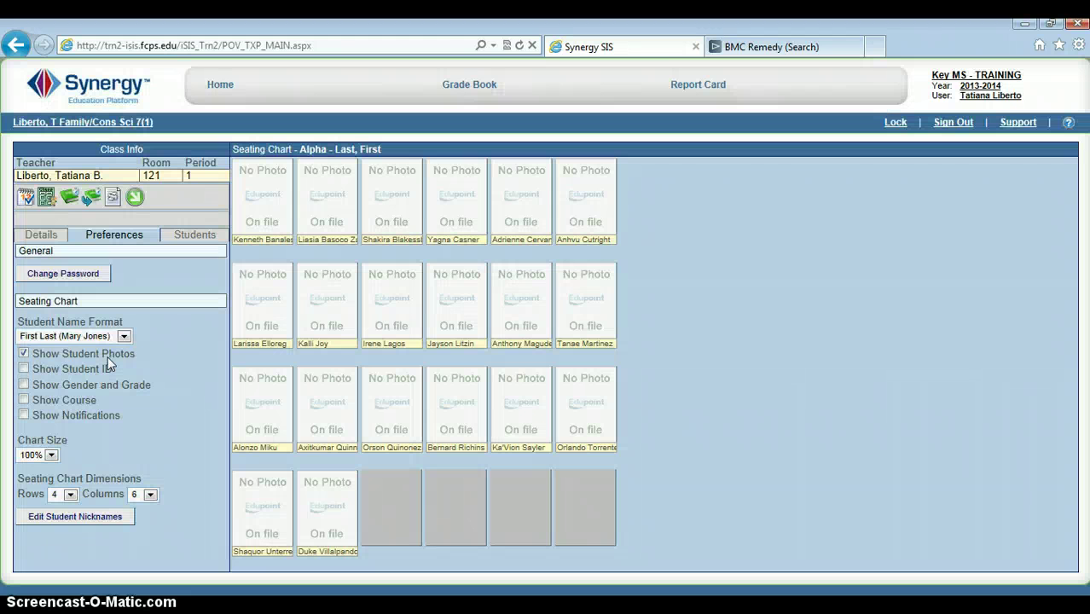
{"action": "left_click", "coordinate": [236, 297]}
{"action": "left_click", "coordinate": [123, 337]}
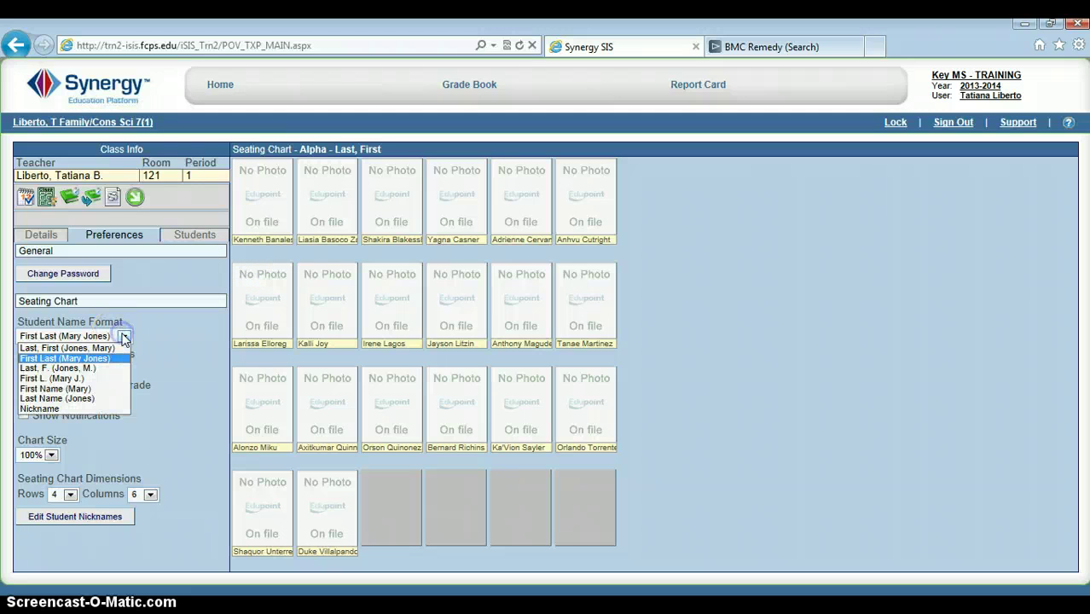
{"action": "left_click", "coordinate": [151, 415]}
{"action": "left_click", "coordinate": [128, 466]}
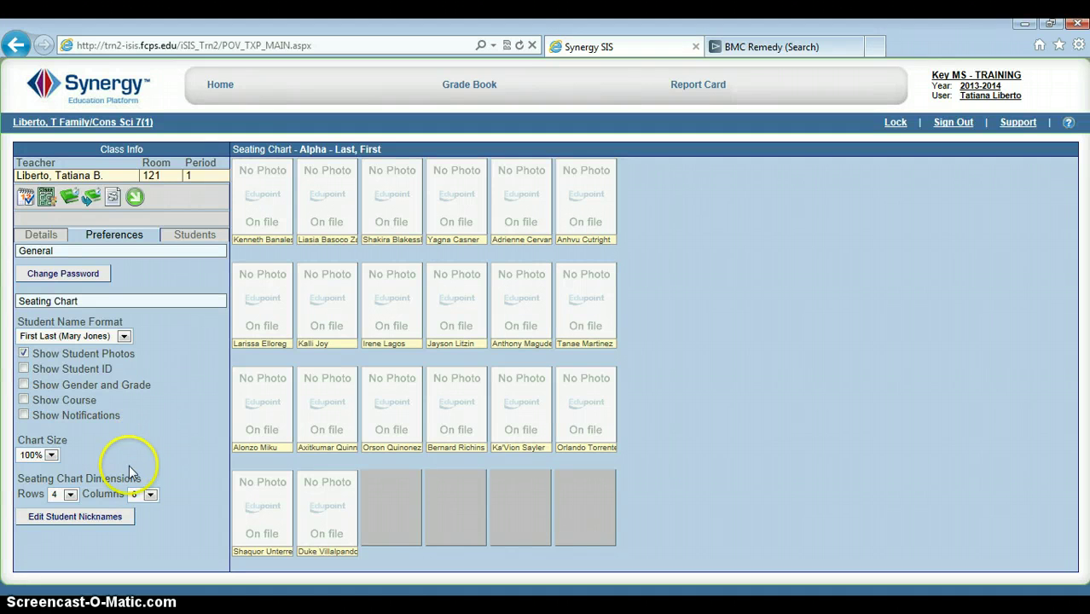
Enter 'Adri' as the first student's nickname in Edit Student Nicknames and save.
{"action": "left_click", "coordinate": [98, 518]}
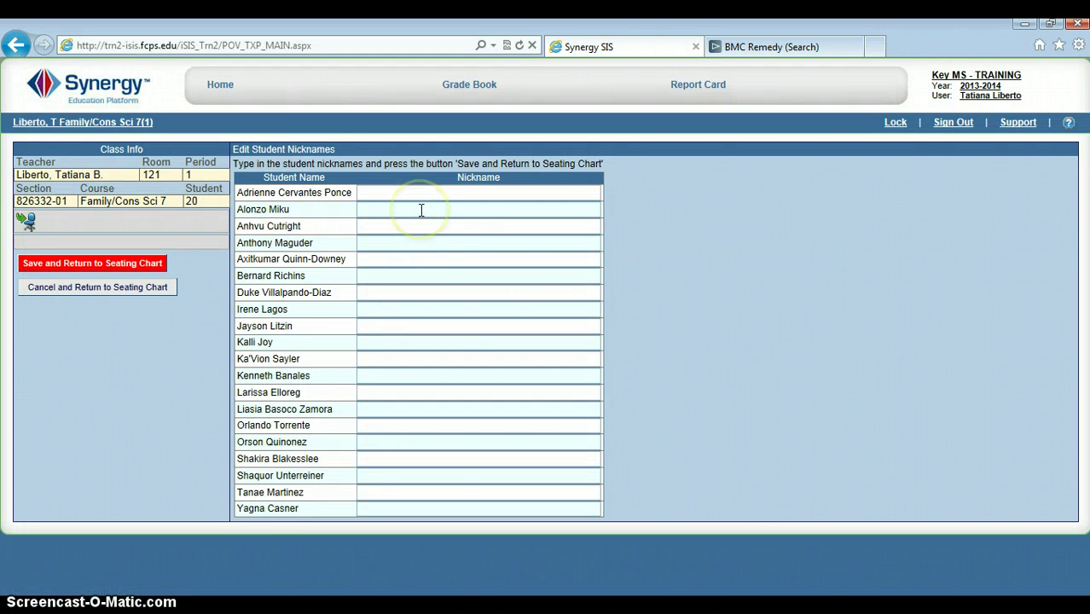
{"action": "left_click", "coordinate": [409, 196]}
{"action": "left_click", "coordinate": [408, 195]}
{"action": "type", "text": "Adri"}
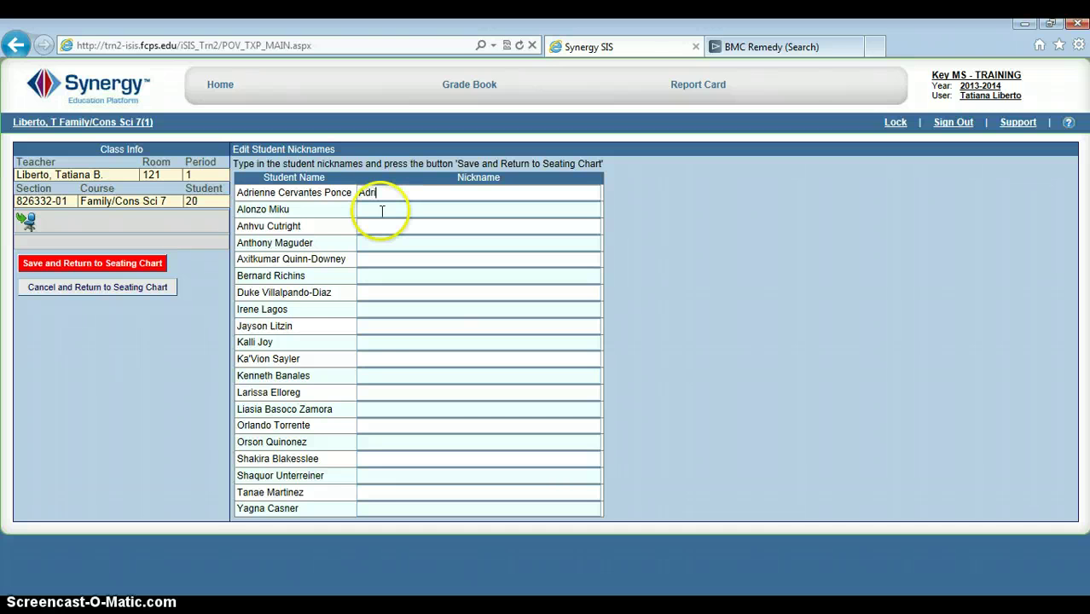
{"action": "left_click", "coordinate": [142, 267]}
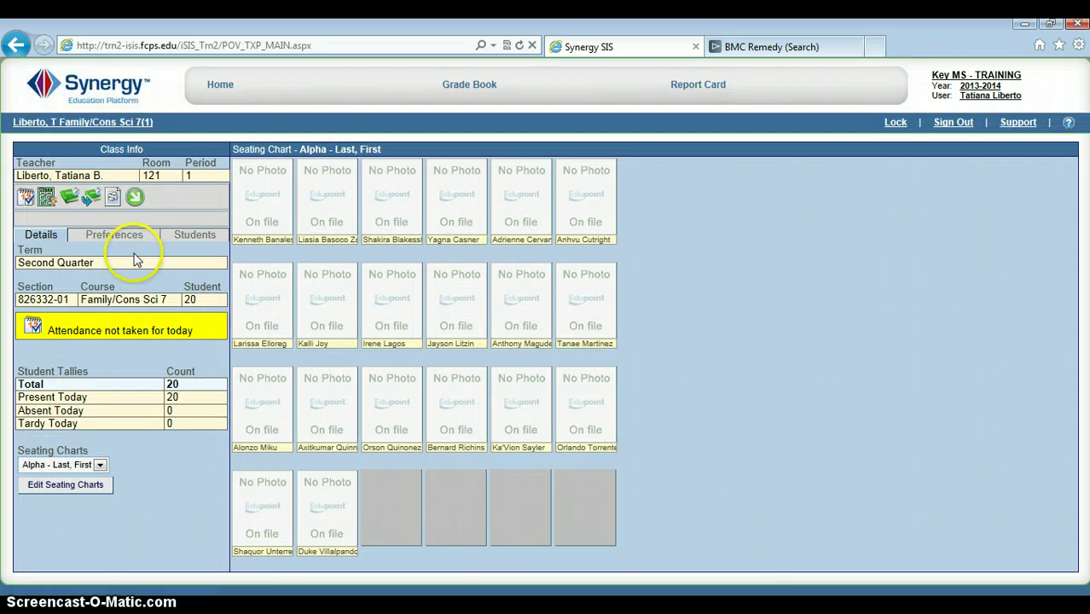
Preview Nickname labels, then set Student Name Format back to Last, First (Jones, Mary).
{"action": "left_click", "coordinate": [130, 246]}
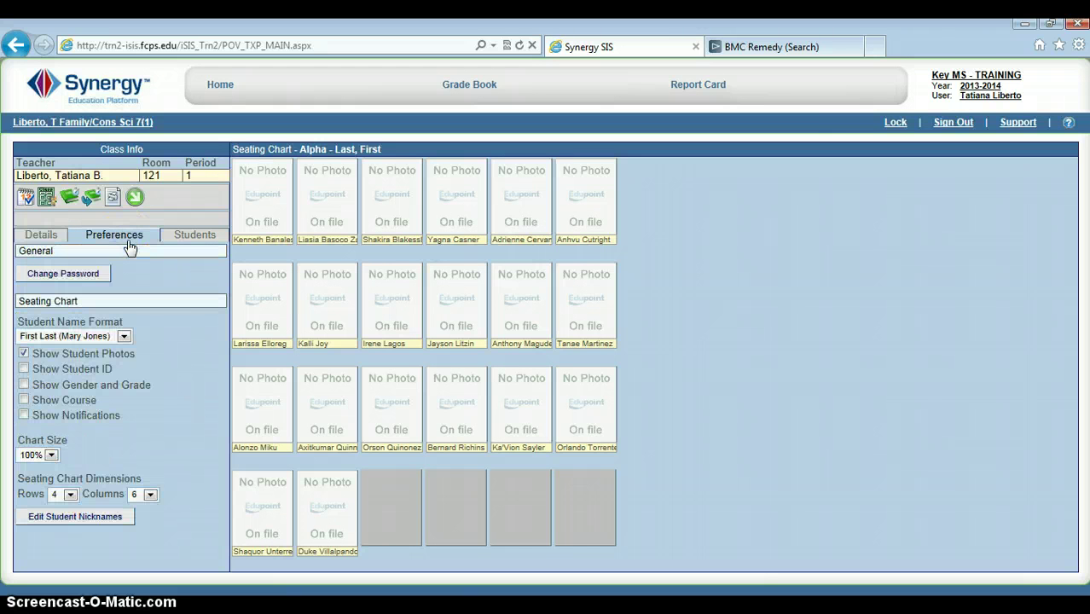
{"action": "left_click", "coordinate": [124, 336]}
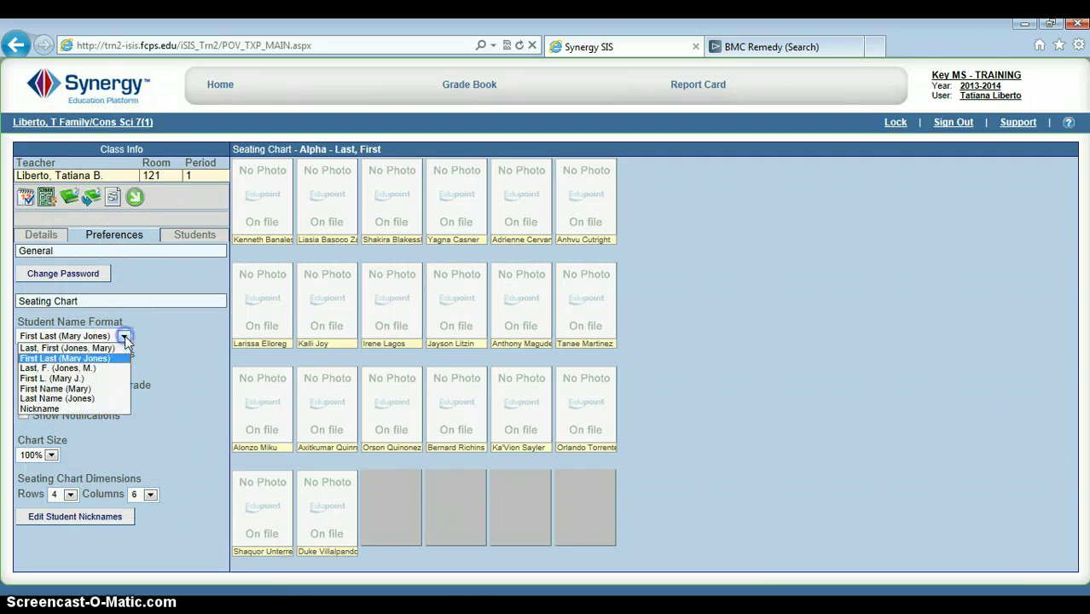
{"action": "left_click", "coordinate": [100, 409]}
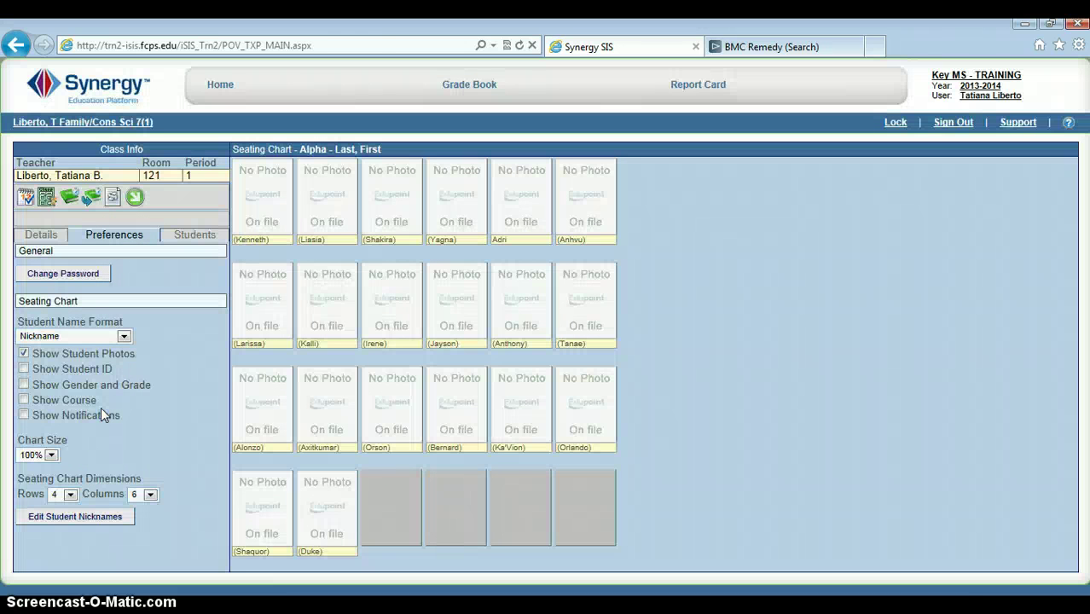
{"action": "left_click", "coordinate": [395, 299]}
{"action": "left_click", "coordinate": [122, 337]}
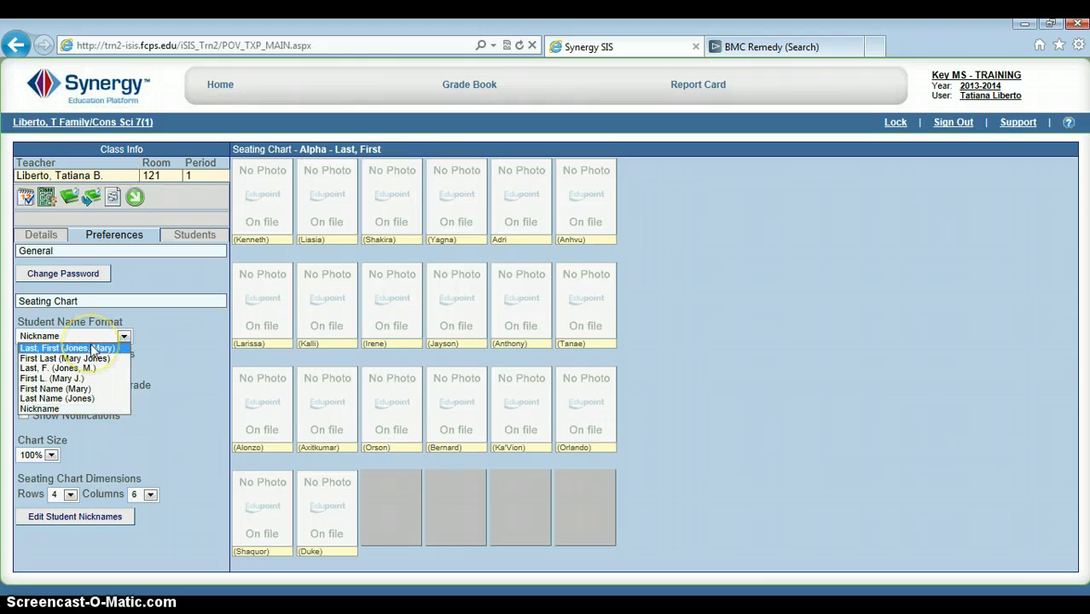
{"action": "left_click", "coordinate": [92, 349]}
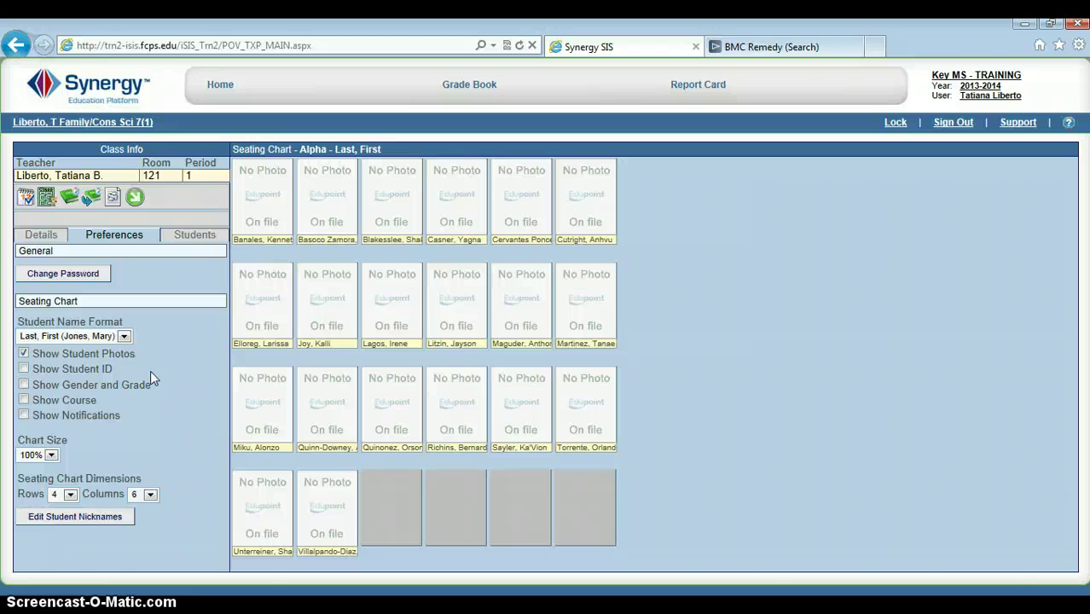
Keep student photos on and check Show Student ID, Show Gender and Grade, and Show Course.
{"action": "left_click", "coordinate": [23, 353]}
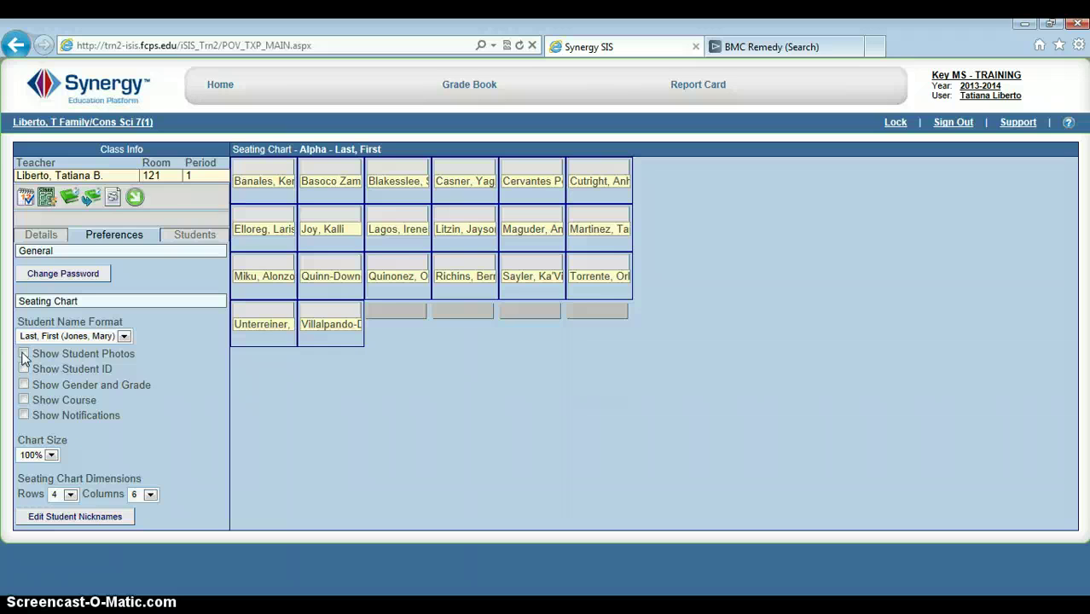
{"action": "left_click", "coordinate": [23, 354]}
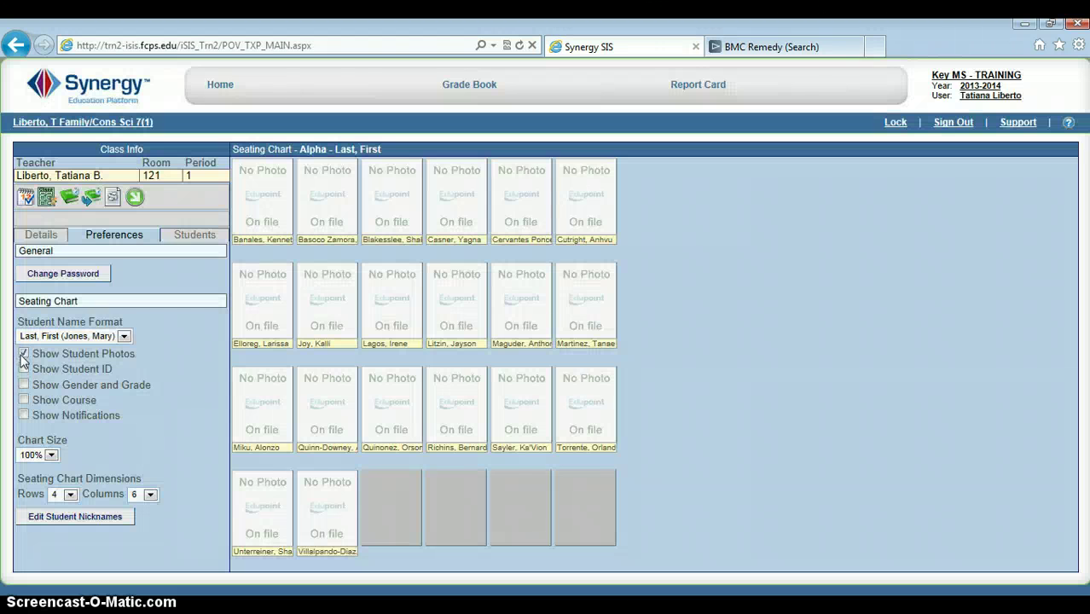
{"action": "left_click", "coordinate": [24, 370]}
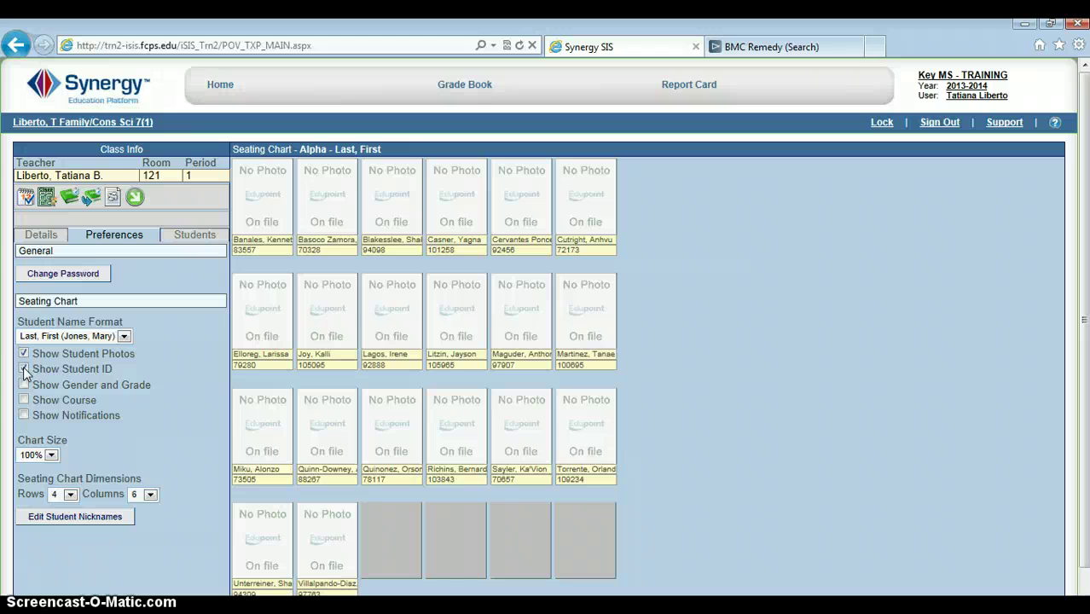
{"action": "left_click", "coordinate": [25, 386]}
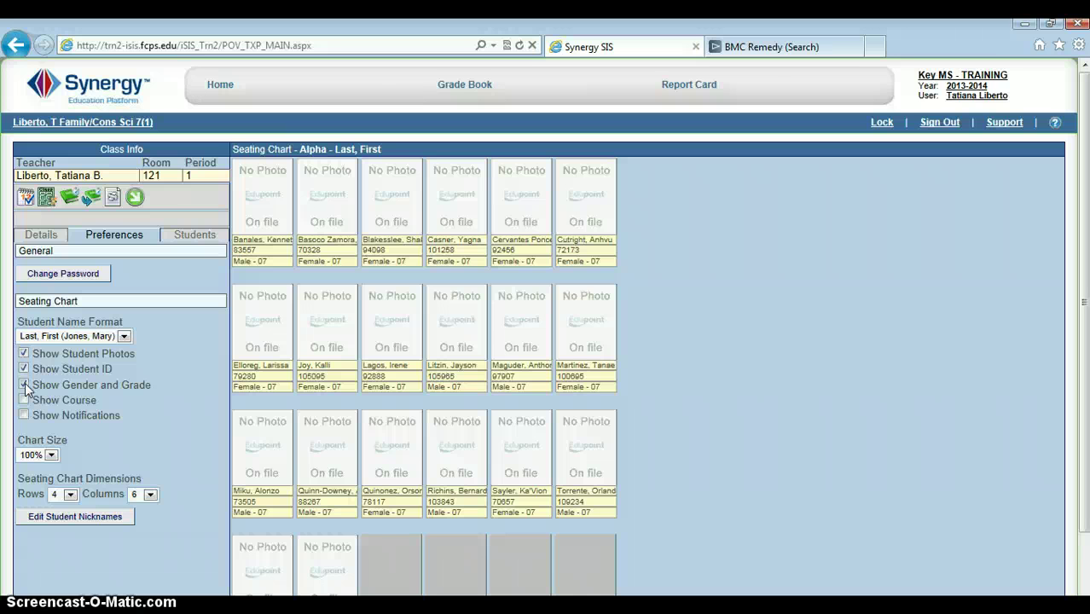
{"action": "left_click", "coordinate": [24, 400]}
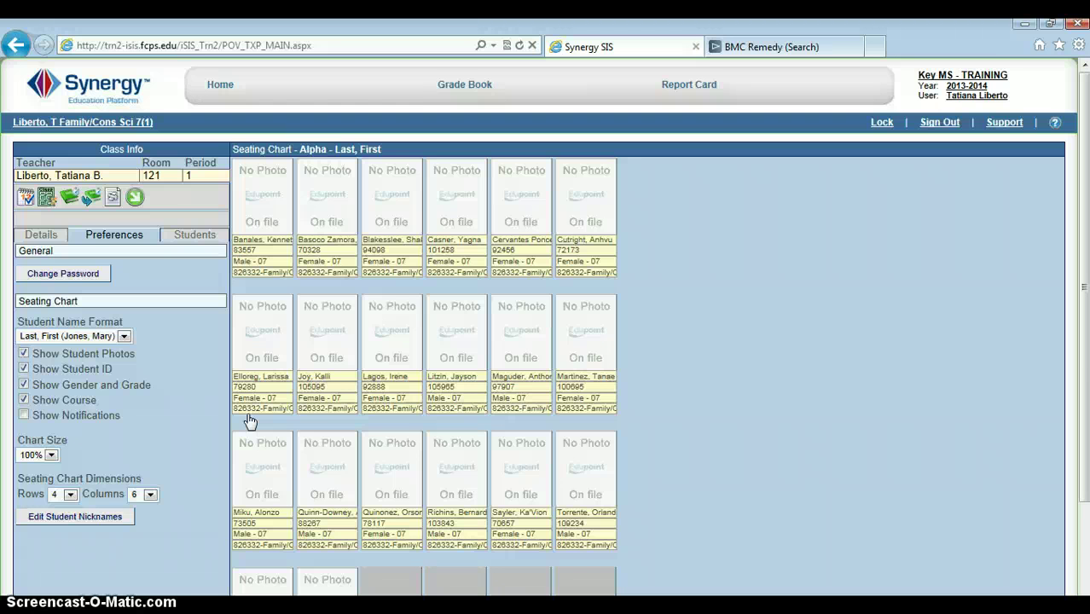
Check Show Notifications and view a flagged student's two Health Condition Exists alerts.
{"action": "left_click", "coordinate": [24, 415]}
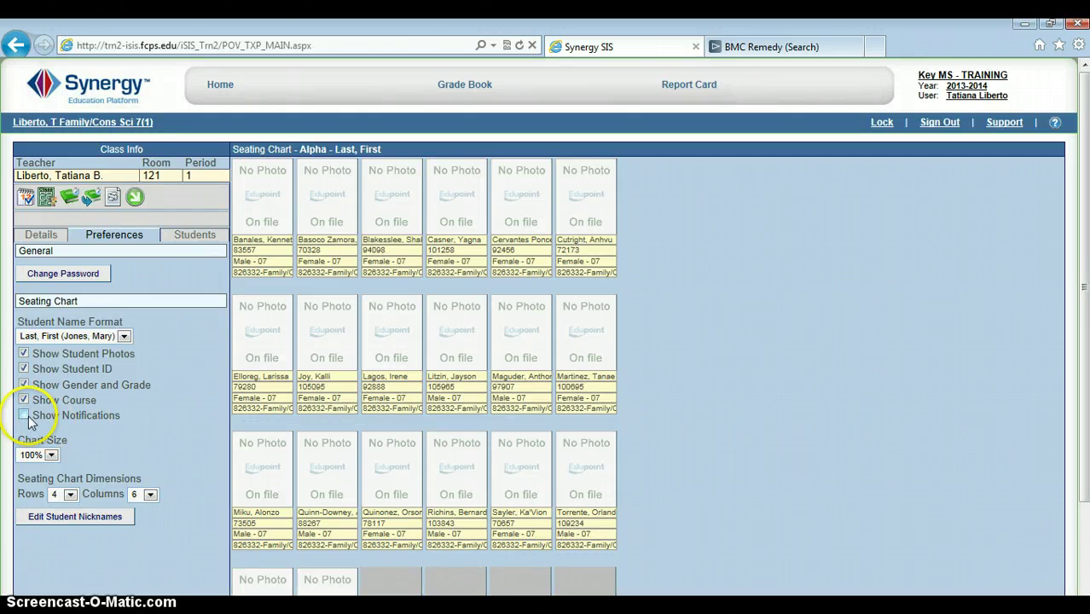
{"action": "left_click", "coordinate": [25, 416]}
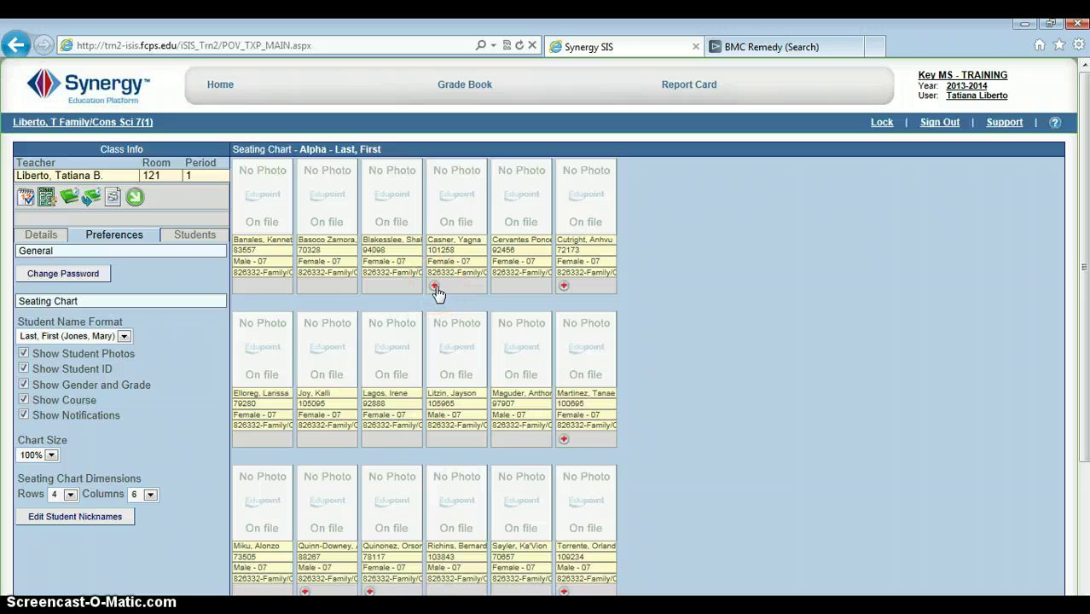
{"action": "left_click", "coordinate": [435, 289]}
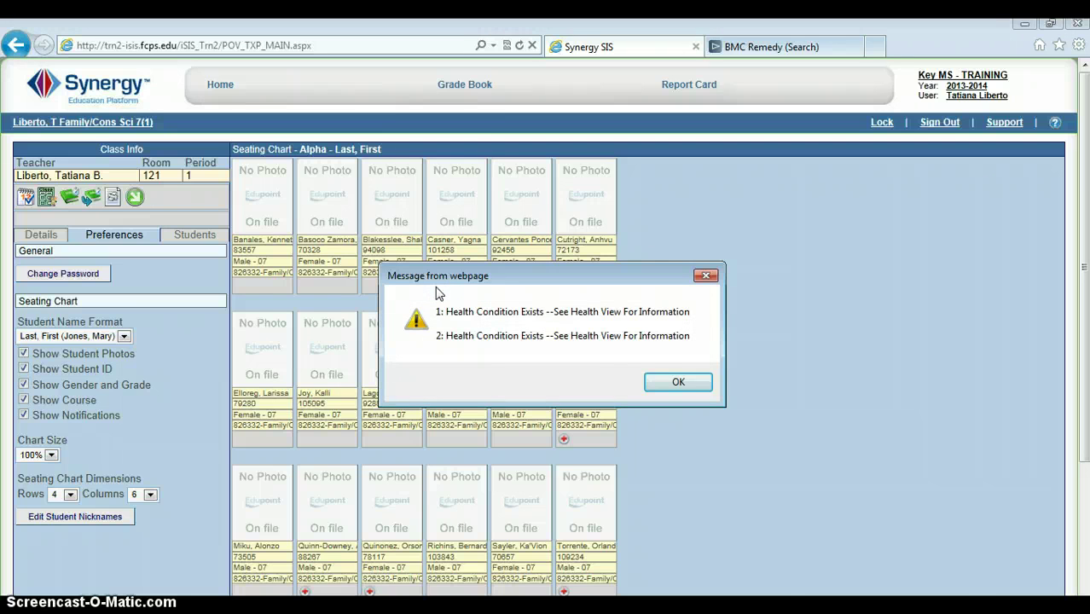
{"action": "left_click", "coordinate": [657, 381]}
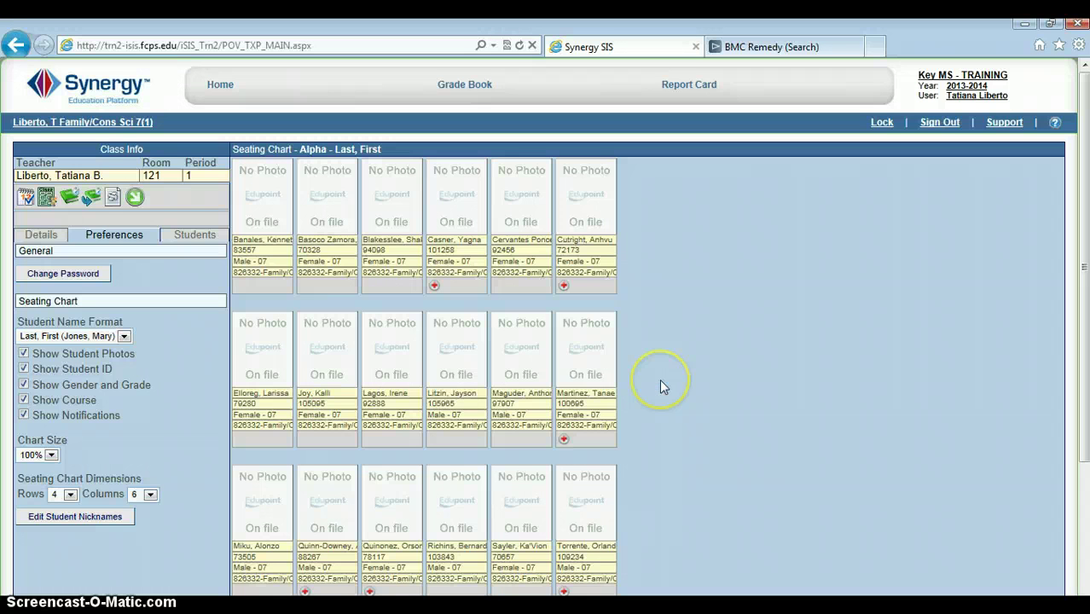
{"action": "left_click", "coordinate": [52, 455]}
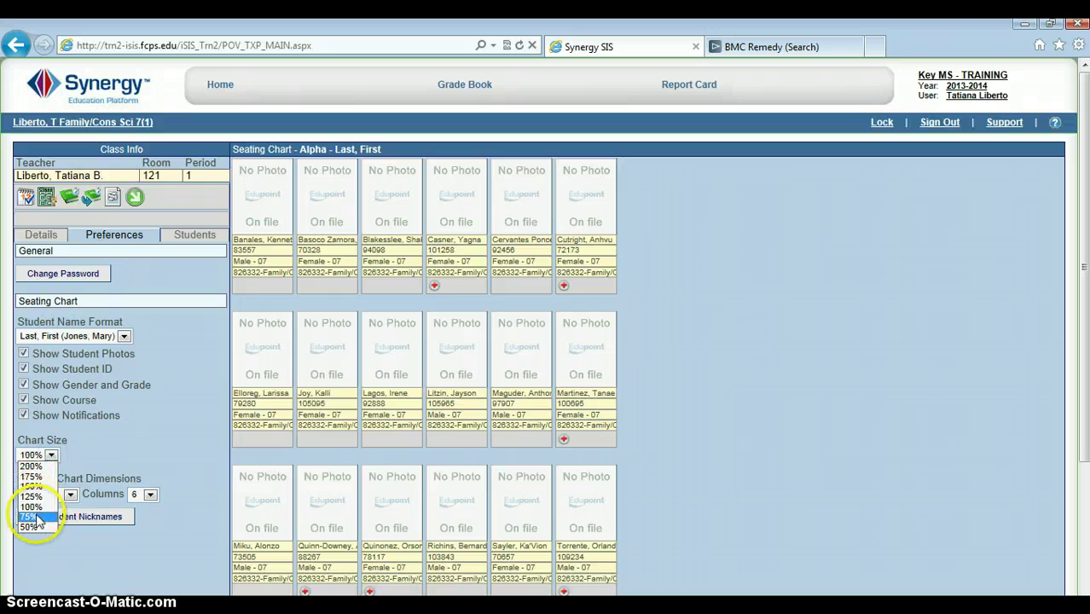
{"action": "left_click", "coordinate": [36, 528]}
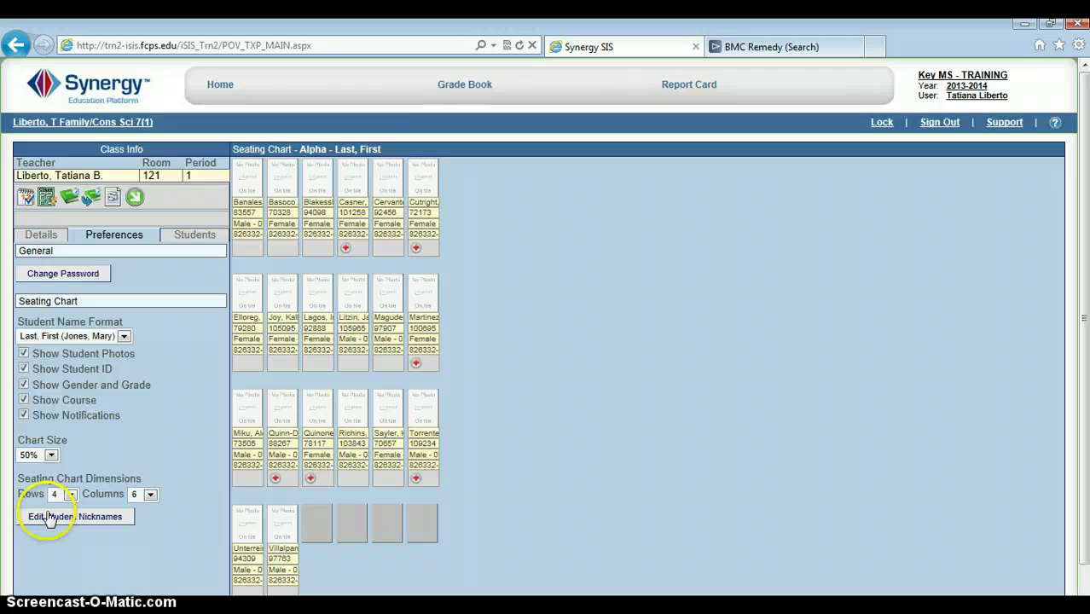
{"action": "left_click", "coordinate": [51, 456]}
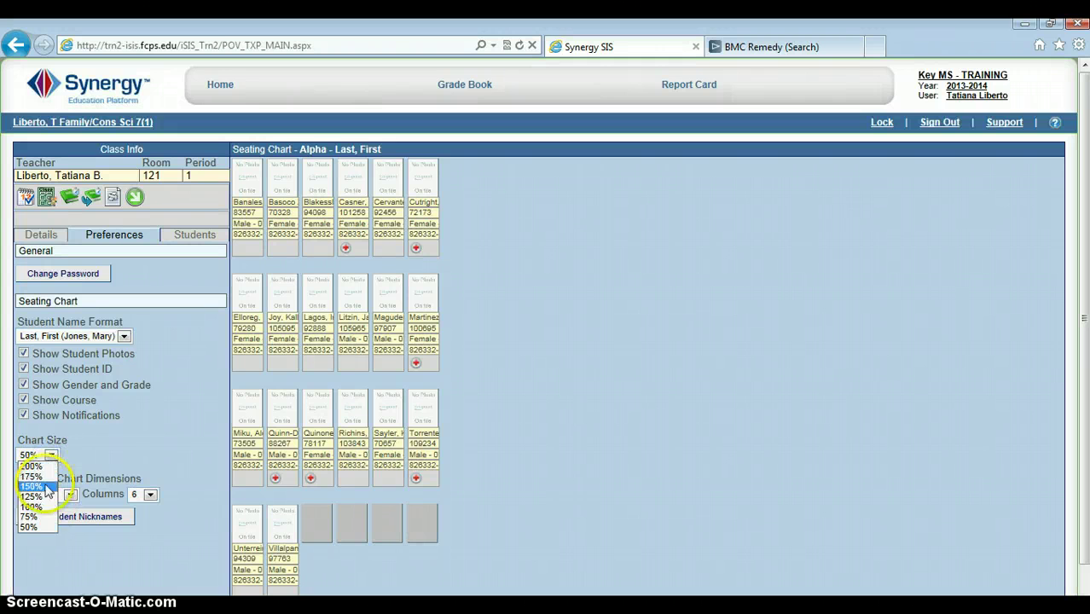
{"action": "left_click", "coordinate": [35, 507]}
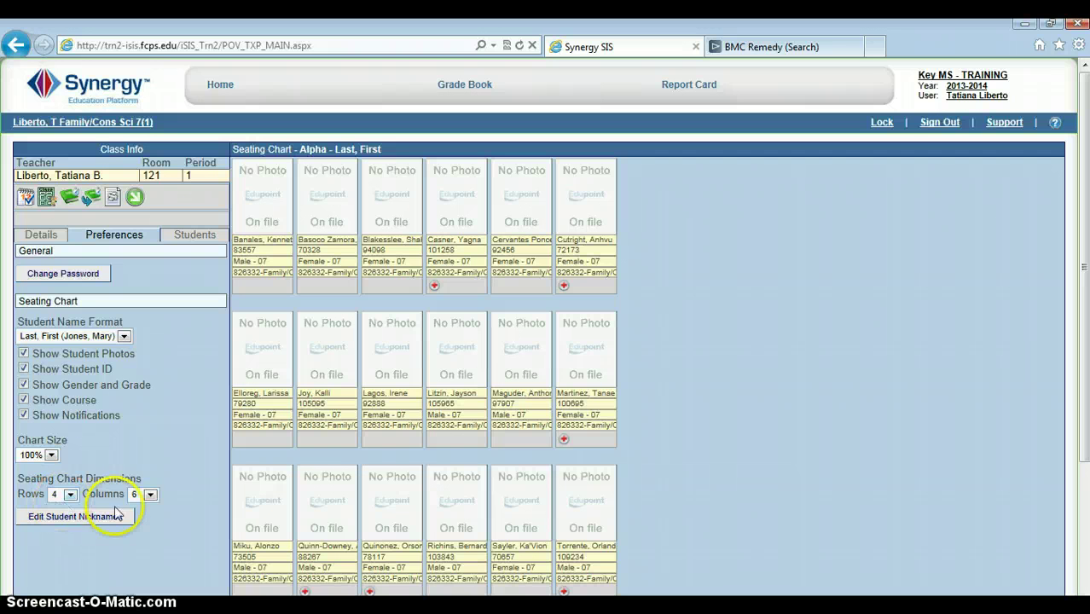
Choose 10 in the Columns dropdown under Seating Chart Dimensions.
{"action": "left_click", "coordinate": [149, 495]}
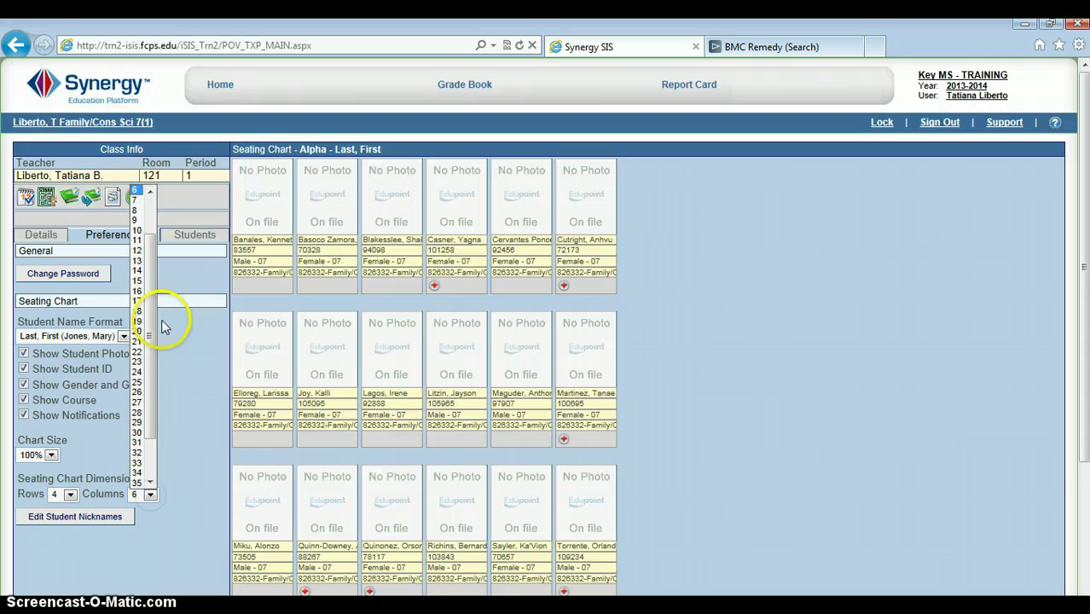
{"action": "left_click", "coordinate": [138, 230]}
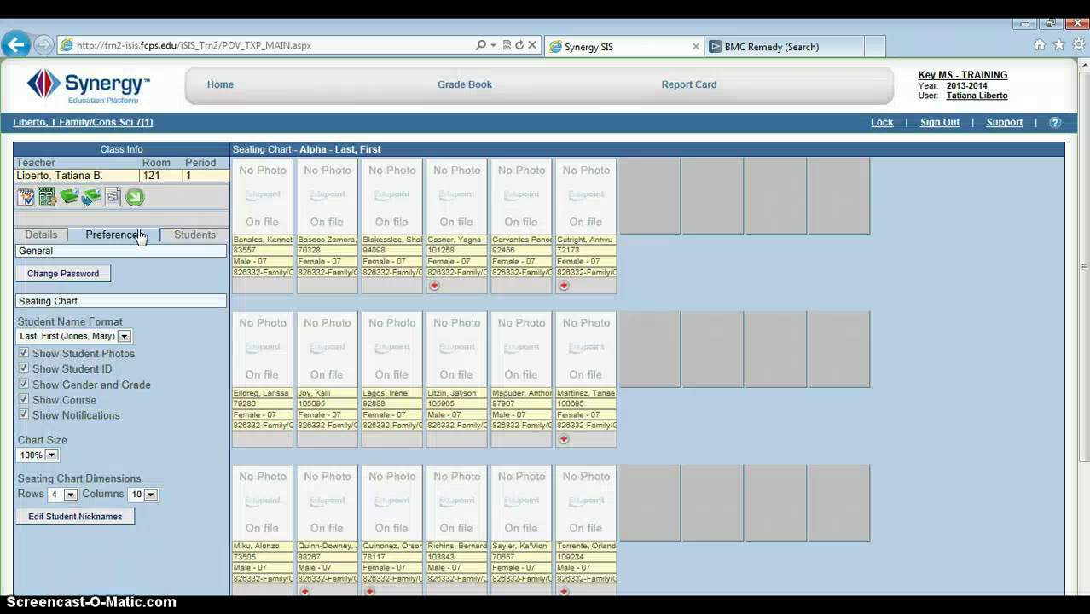